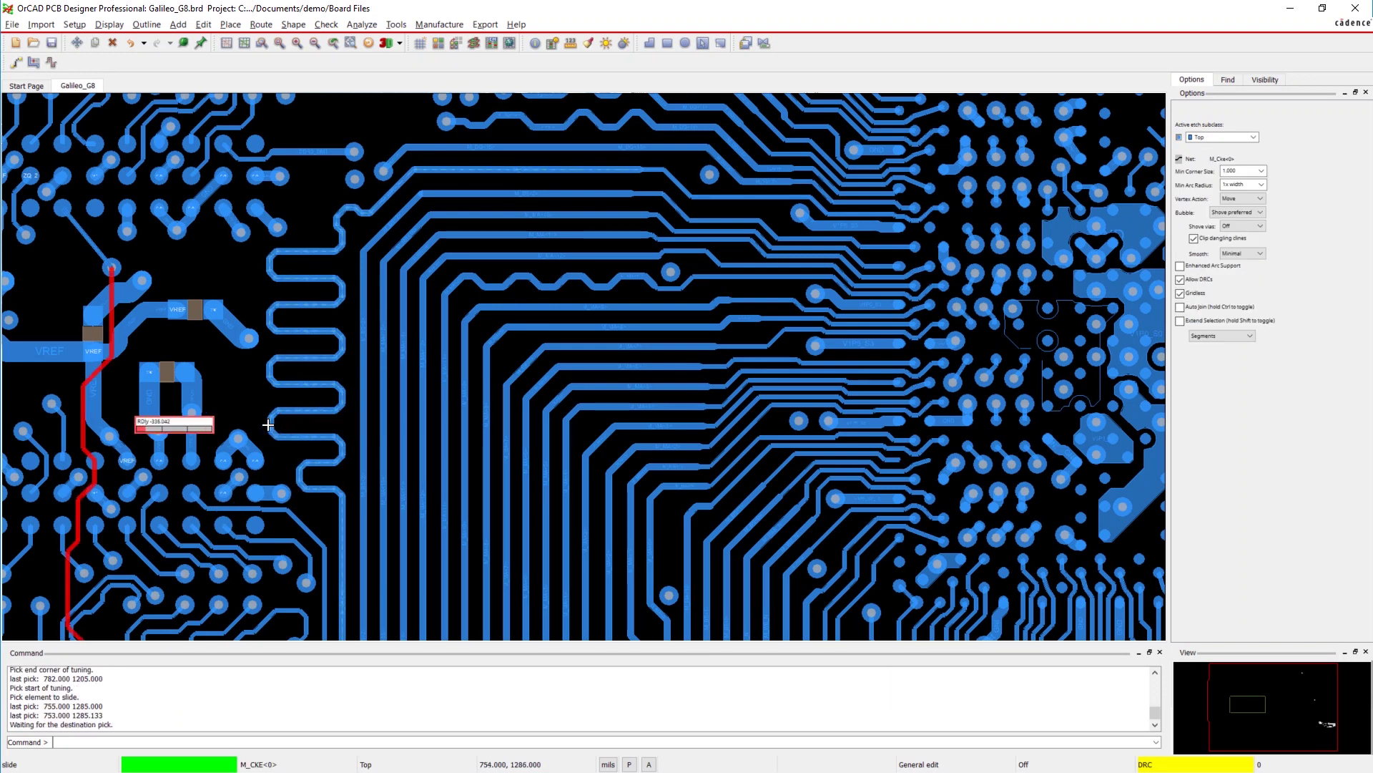
Step: Slide the M_CKE<0> trace segments to new positions, then open the Impedance Workflow
{"action": "left_click", "coordinate": [267, 424]}
{"action": "left_click", "coordinate": [268, 370]}
{"action": "left_click", "coordinate": [214, 368]}
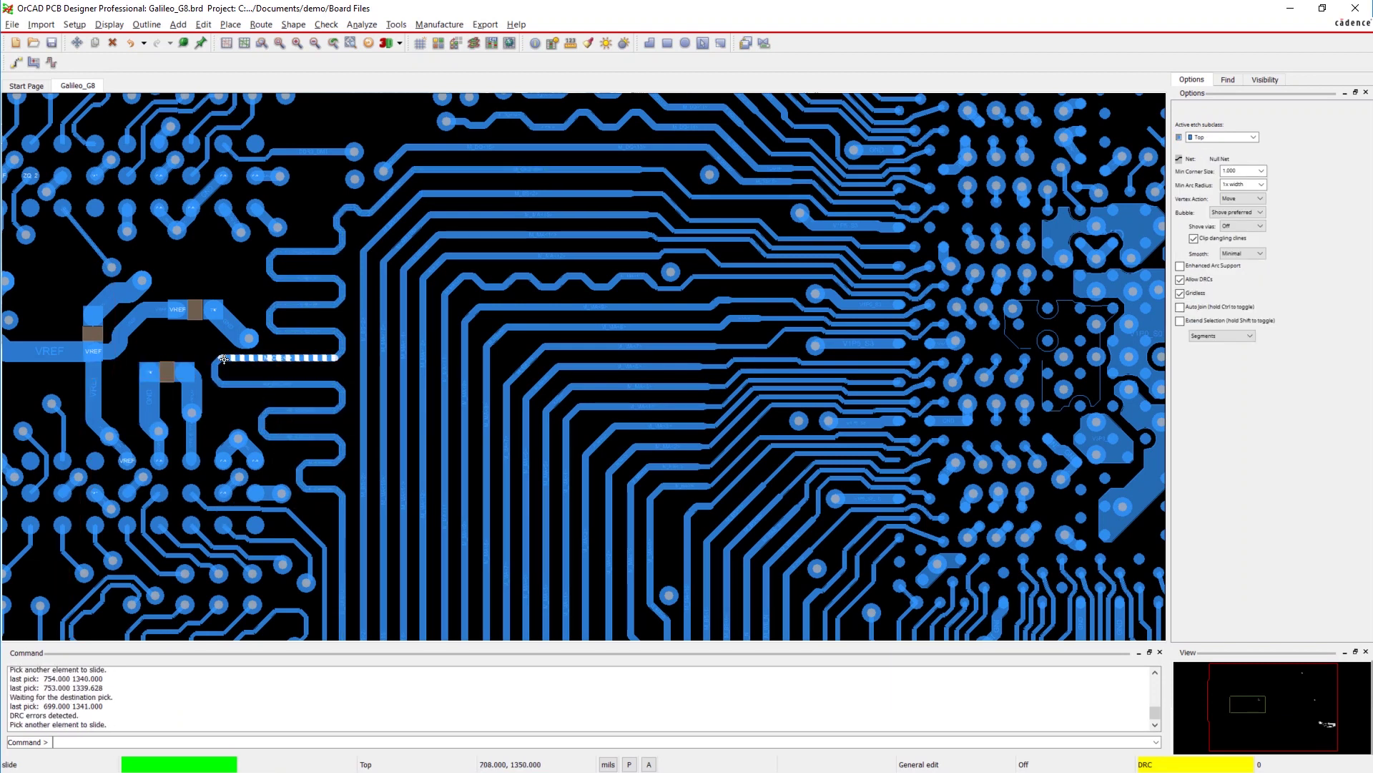
{"action": "left_click", "coordinate": [272, 262]}
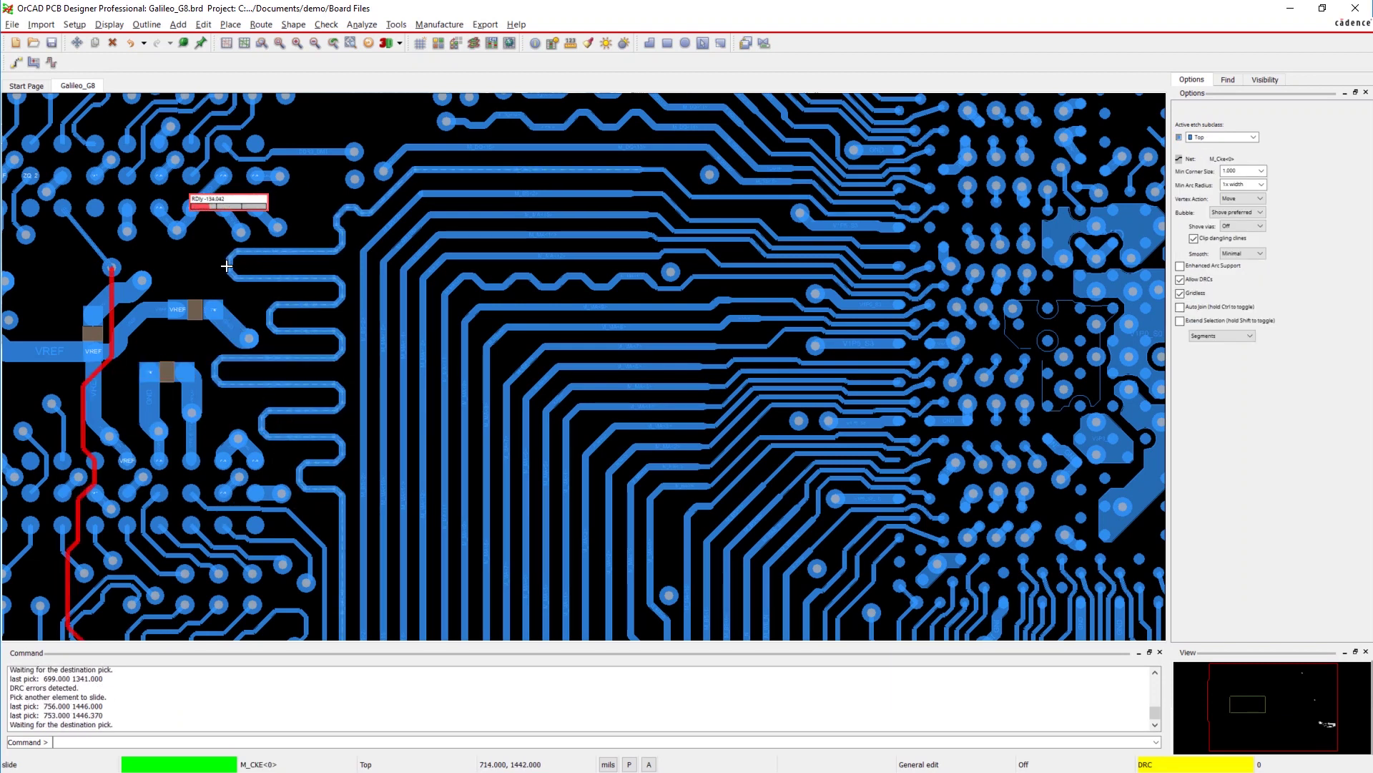
{"action": "left_click", "coordinate": [164, 266]}
{"action": "left_click_drag", "start_coordinate": [340, 214], "coordinate": [335, 208]}
{"action": "key", "text": "F6"}
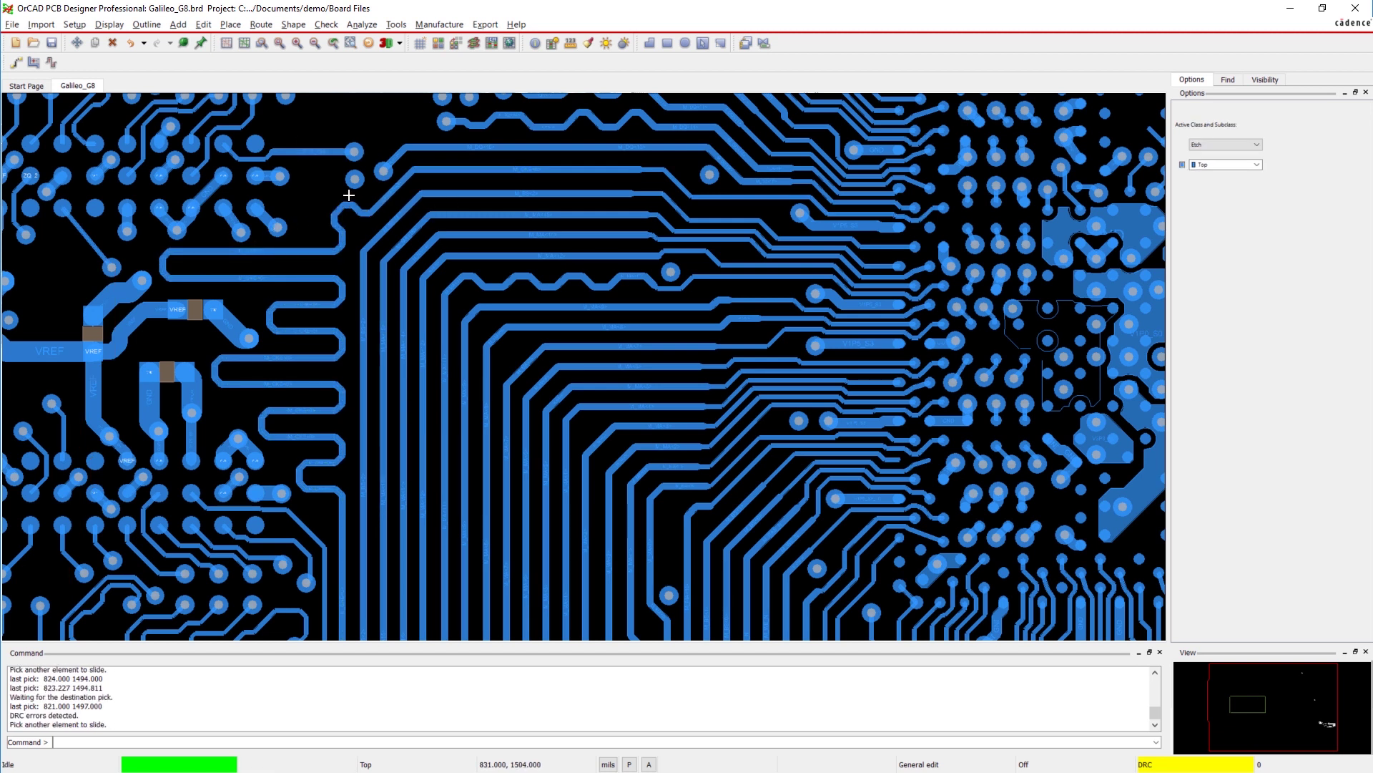
{"action": "left_click", "coordinate": [372, 46]}
{"action": "left_click", "coordinate": [367, 96]}
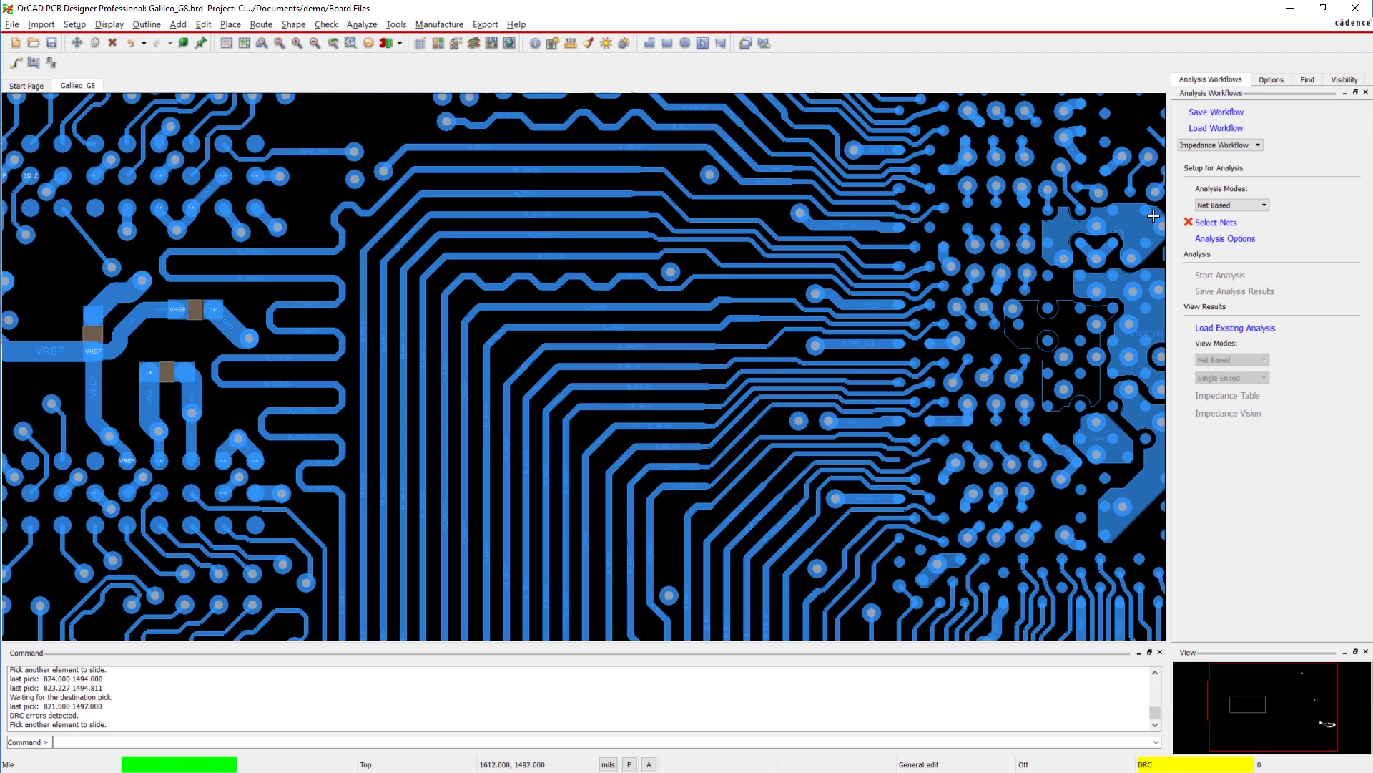
Step: Pick M_BS<2>, M_CKE<0> and M_MA<15> from the hierarchical net list
{"action": "left_click", "coordinate": [1189, 223]}
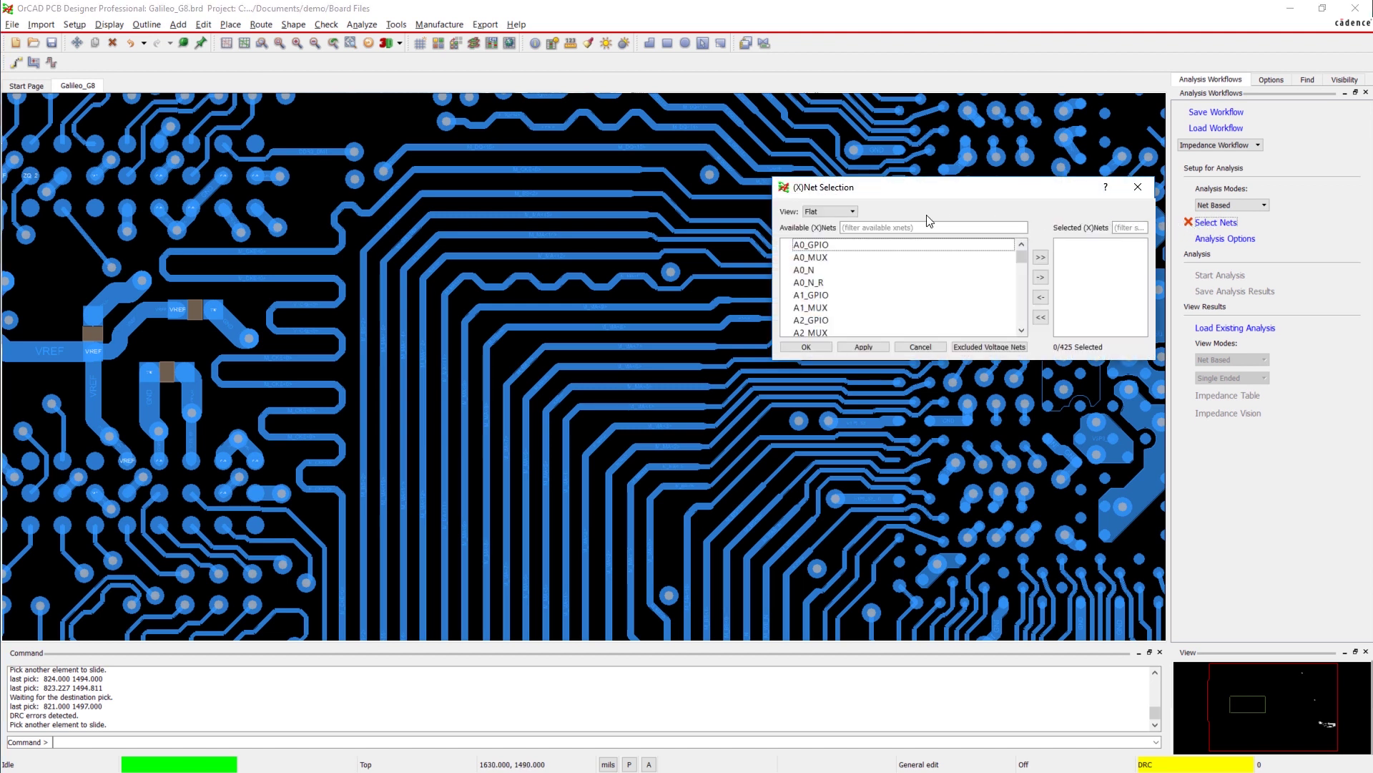
{"action": "left_click", "coordinate": [829, 211]}
{"action": "left_click", "coordinate": [822, 234]}
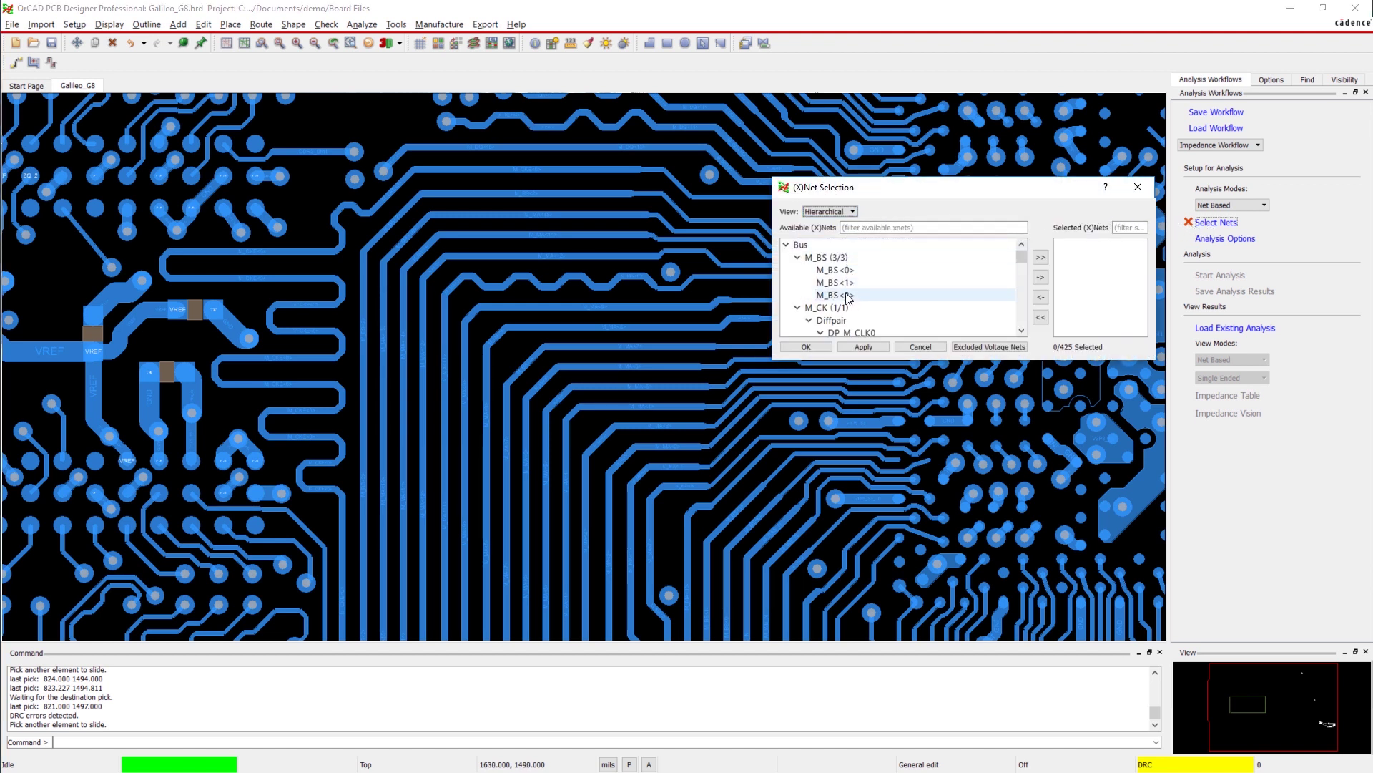
{"action": "scroll", "coordinate": [847, 297], "scroll_direction": "down", "scroll_amount": 2}
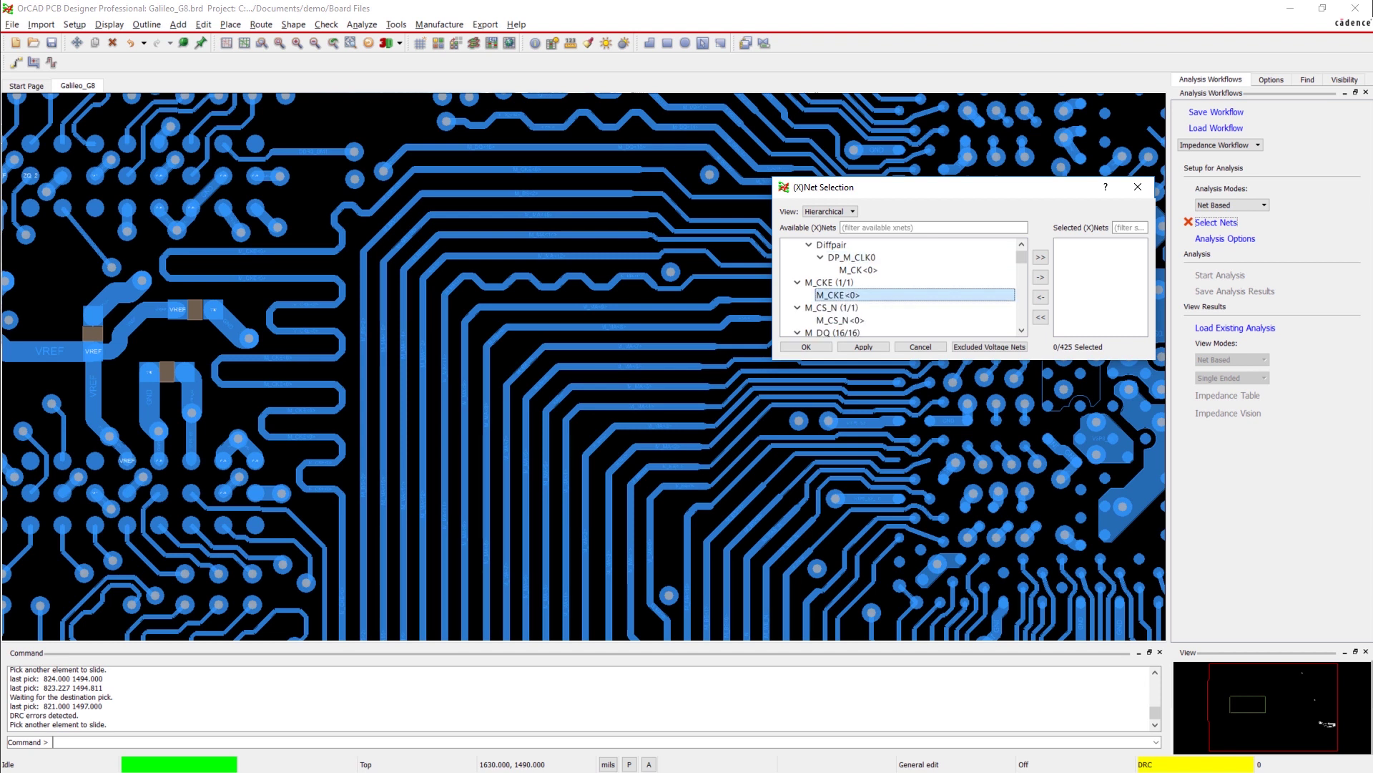
{"action": "scroll", "coordinate": [847, 297], "scroll_direction": "down", "scroll_amount": 3}
{"action": "scroll", "coordinate": [847, 297], "scroll_direction": "down", "scroll_amount": 3}
{"action": "scroll", "coordinate": [847, 297], "scroll_direction": "down", "scroll_amount": 3}
{"action": "scroll", "coordinate": [846, 298], "scroll_direction": "down", "scroll_amount": 3}
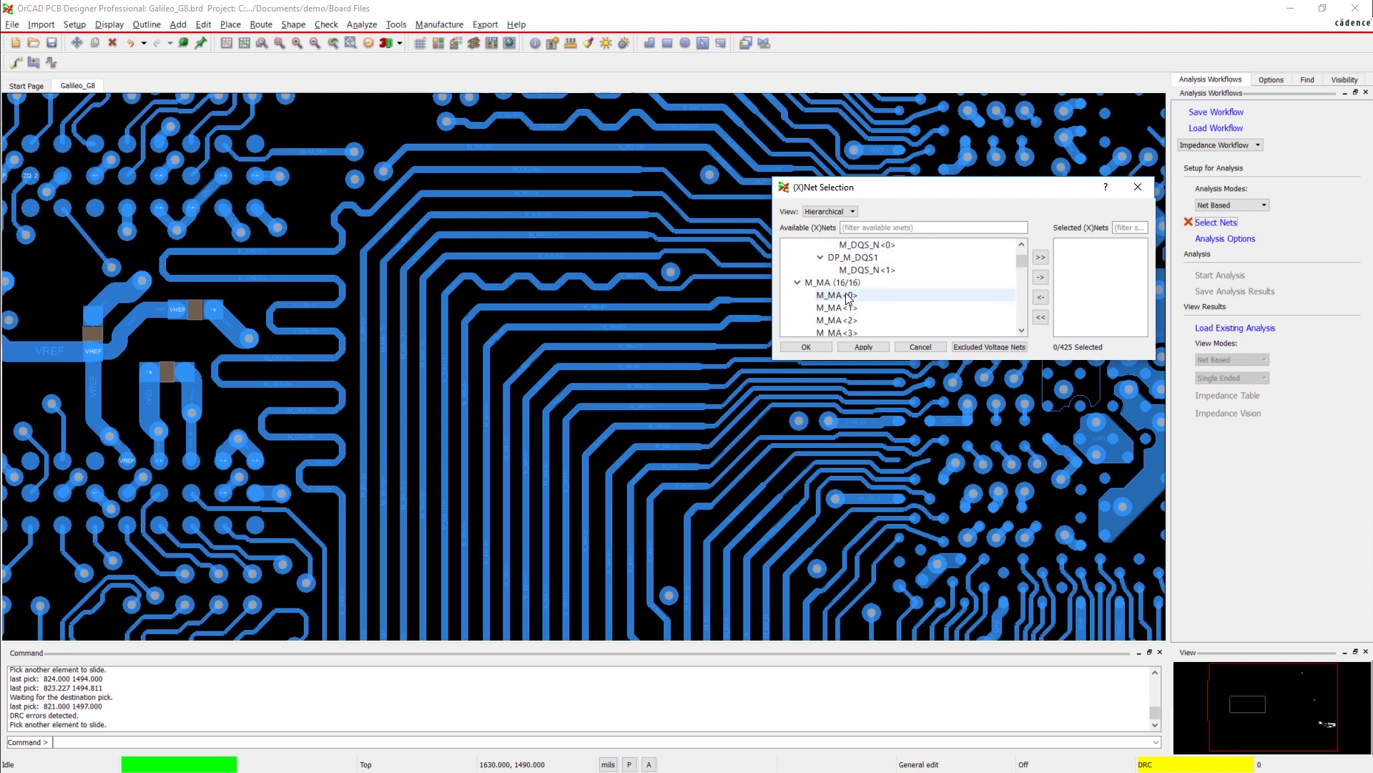
{"action": "scroll", "coordinate": [846, 298], "scroll_direction": "down", "scroll_amount": 3}
{"action": "scroll", "coordinate": [847, 297], "scroll_direction": "down", "scroll_amount": 2}
{"action": "double_click", "coordinate": [934, 295]}
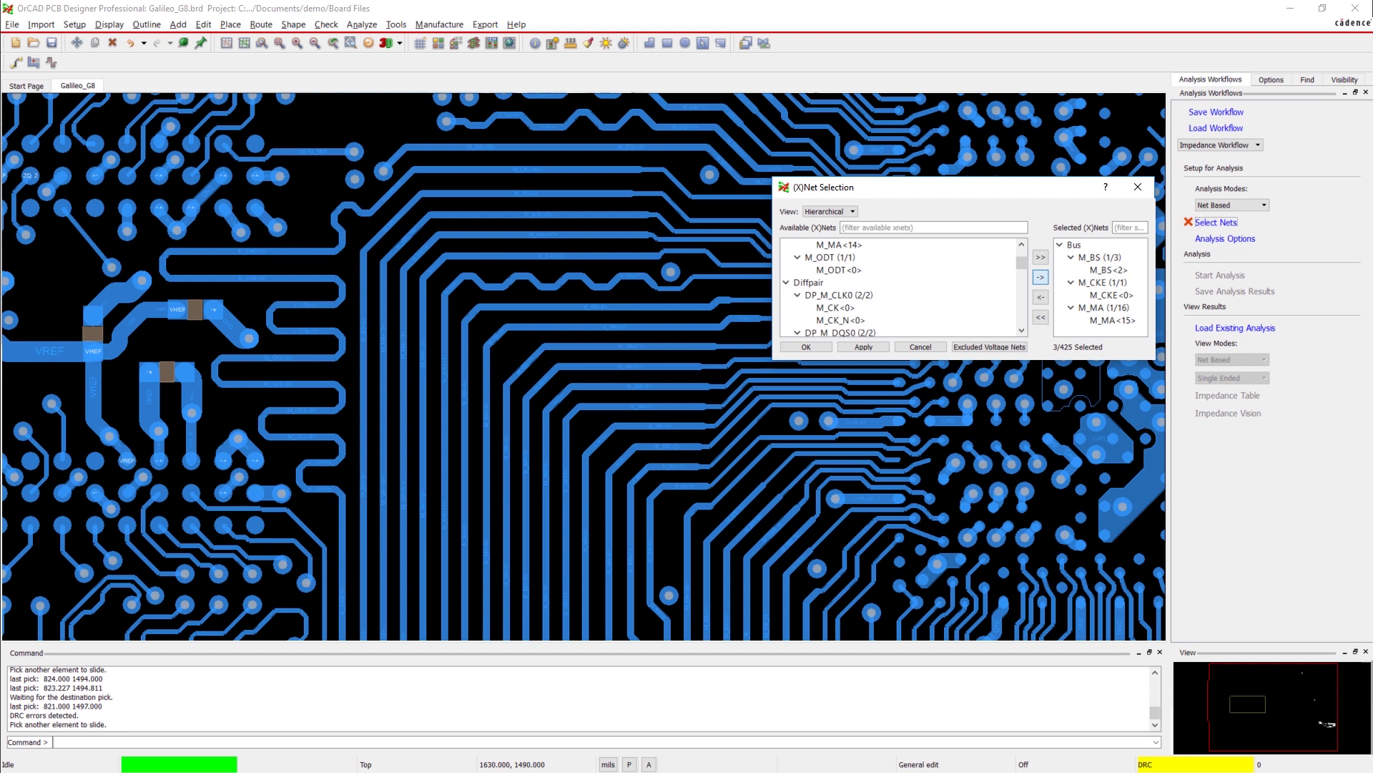
Step: Confirm the three nets, run the analysis, and zoom to the 154-ohm M_BS<2> segment
{"action": "left_click", "coordinate": [807, 347]}
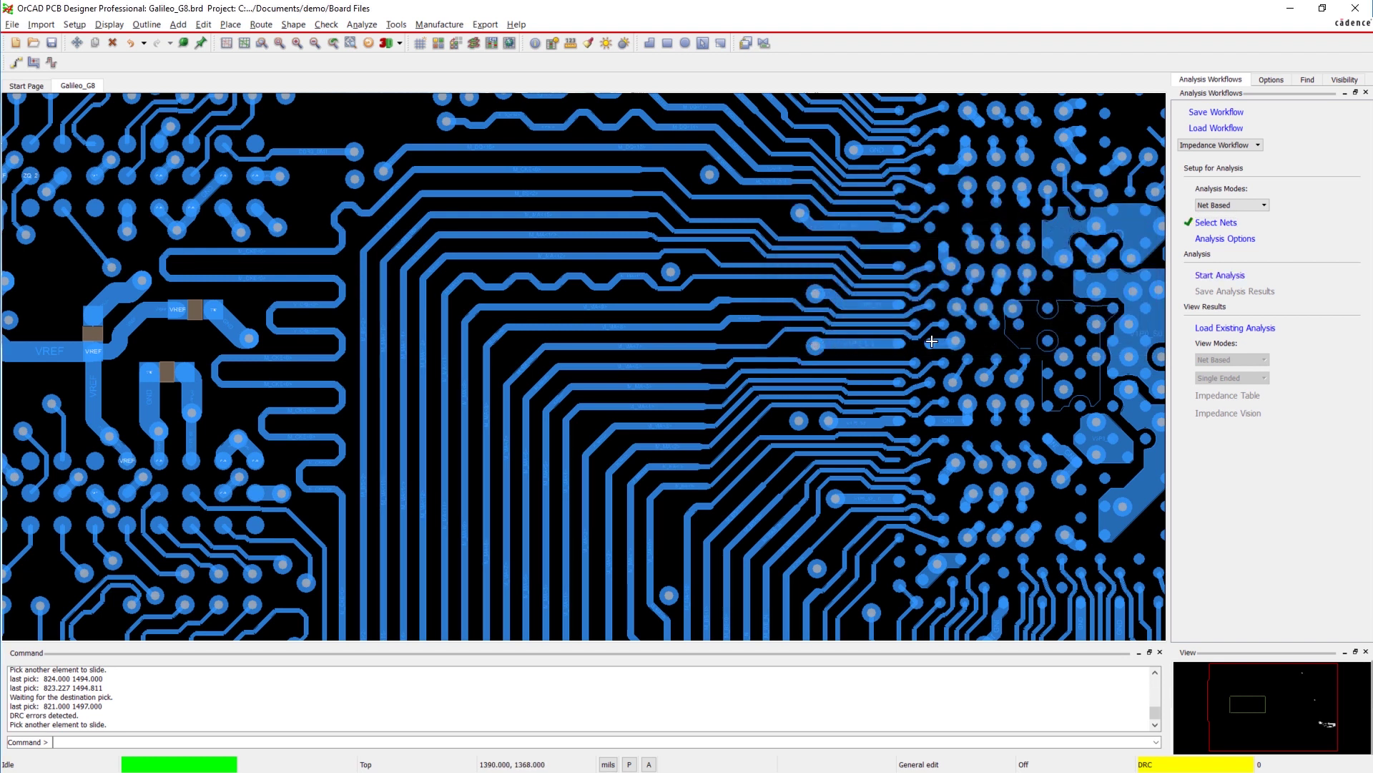
{"action": "left_click", "coordinate": [1222, 276]}
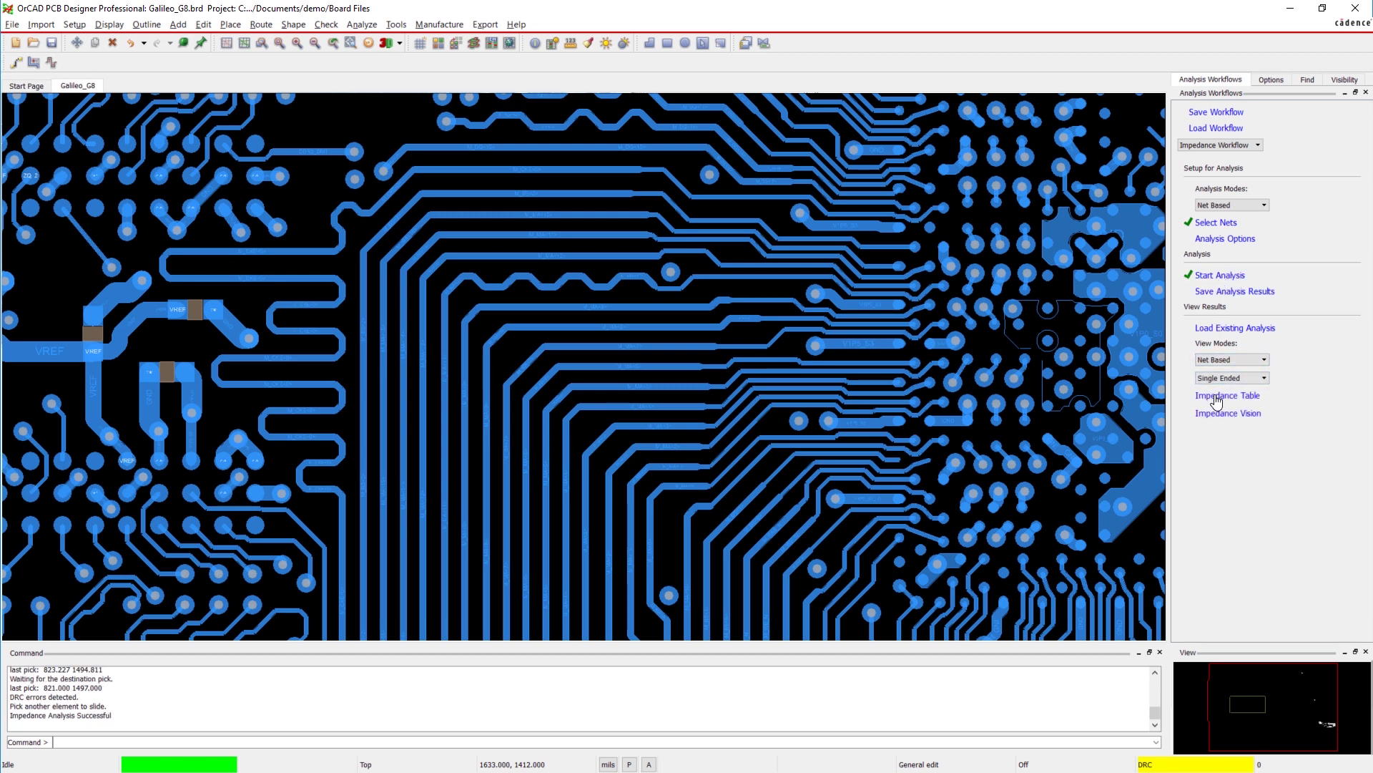
{"action": "left_click", "coordinate": [1215, 396]}
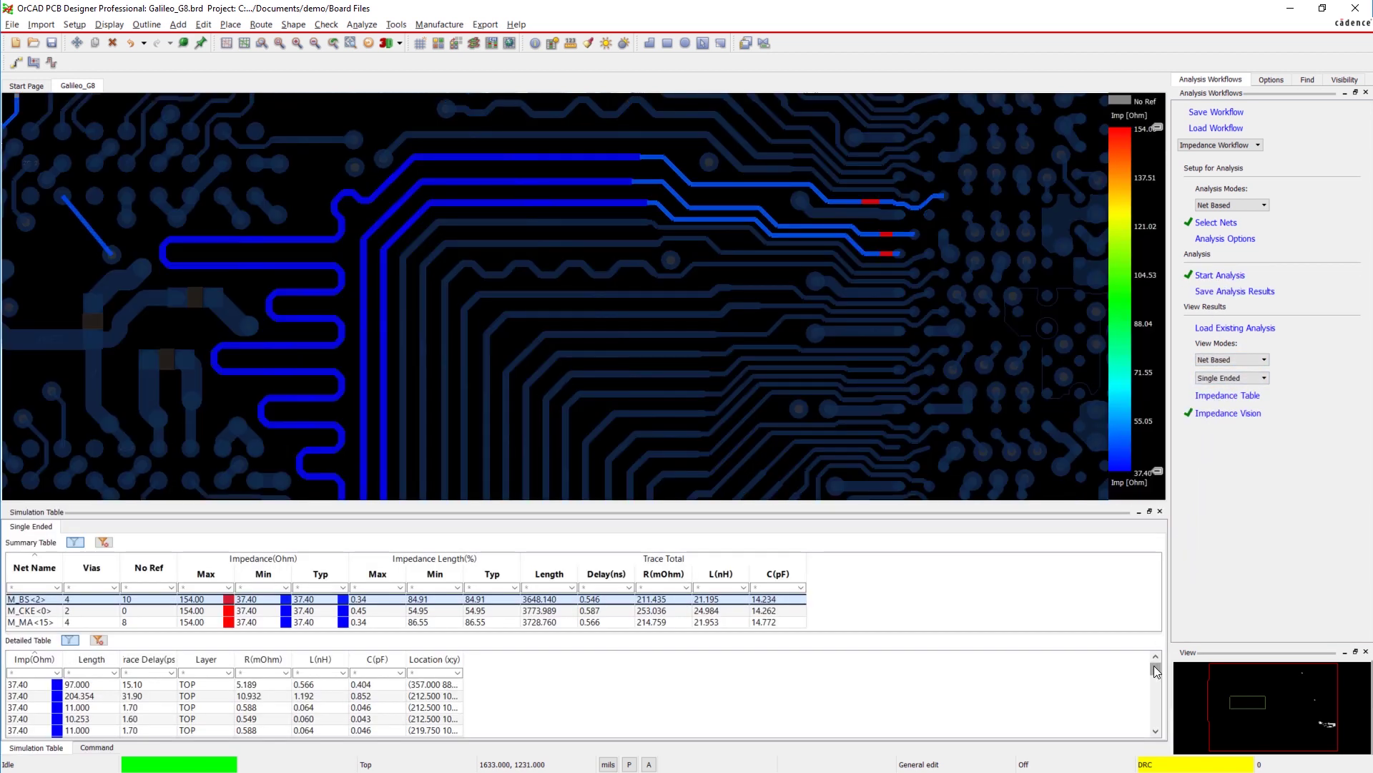
{"action": "left_click_drag", "start_coordinate": [1155, 669], "coordinate": [1156, 712]}
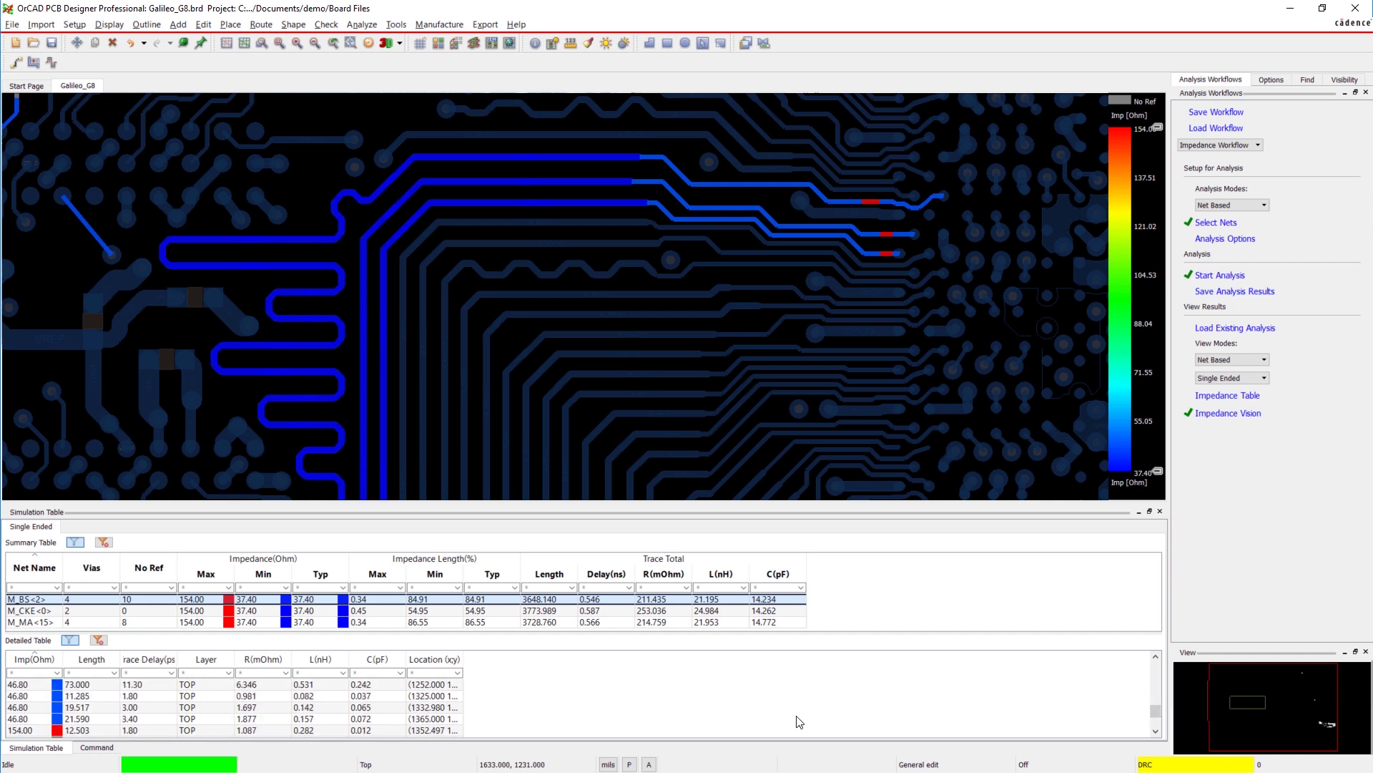
{"action": "left_click", "coordinate": [97, 731]}
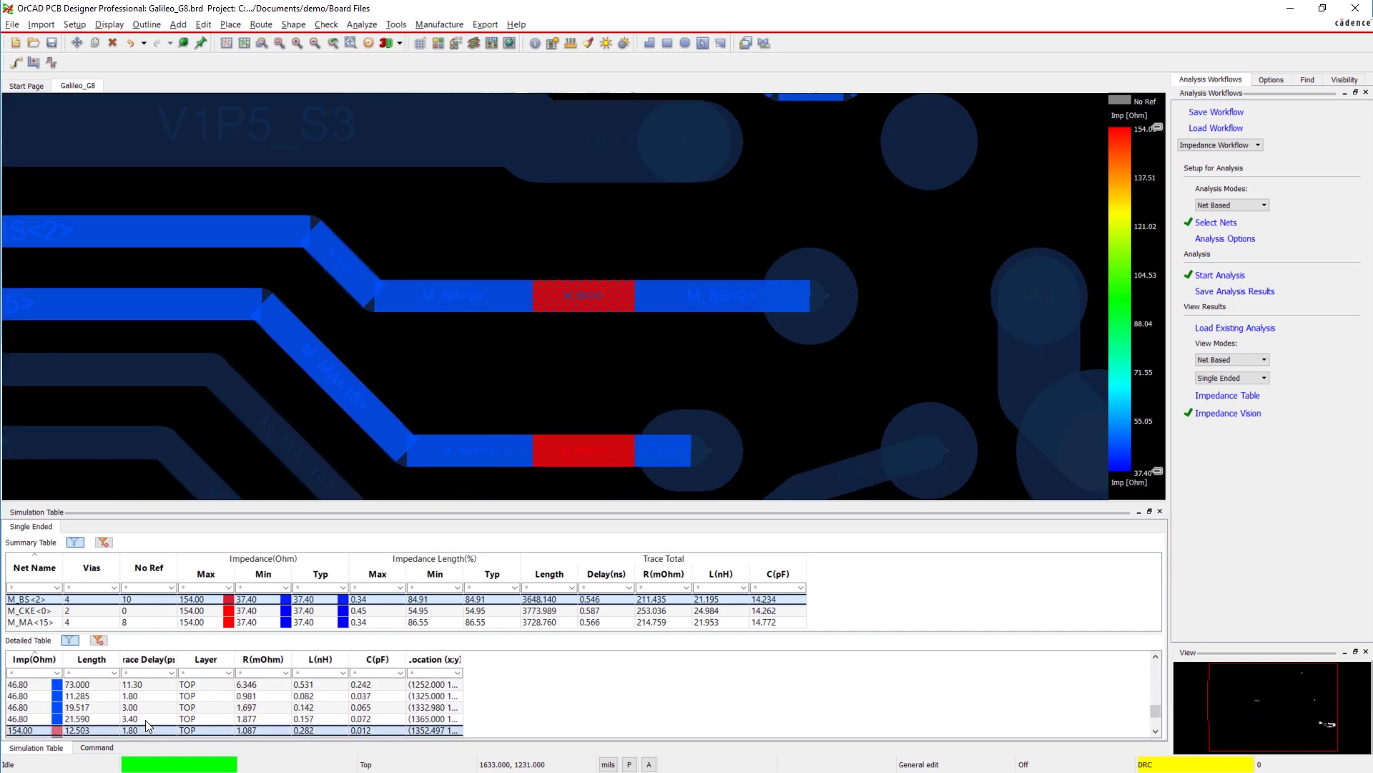
Step: Show the Pwr layer and redraw the plane boundary along a new line
{"action": "left_click", "coordinate": [1344, 80]}
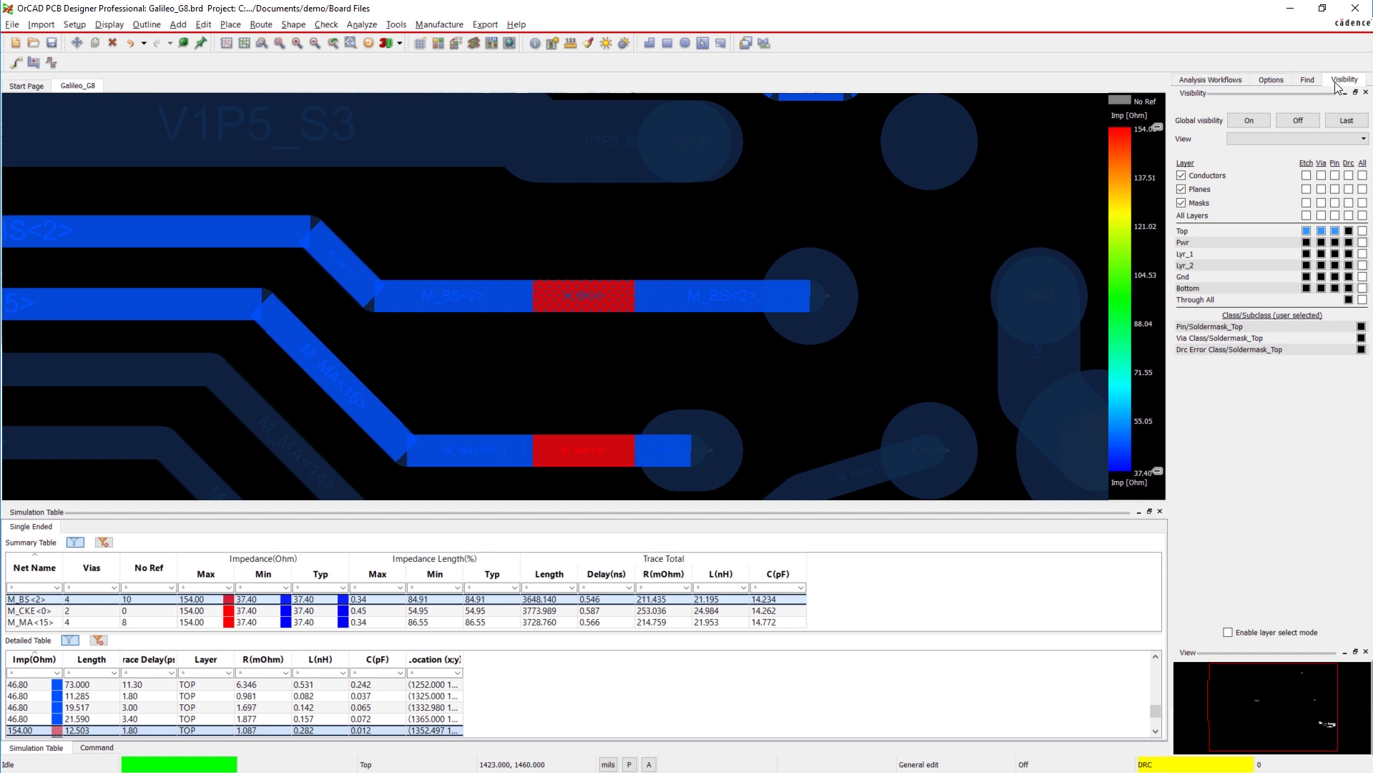
{"action": "left_click", "coordinate": [1362, 241]}
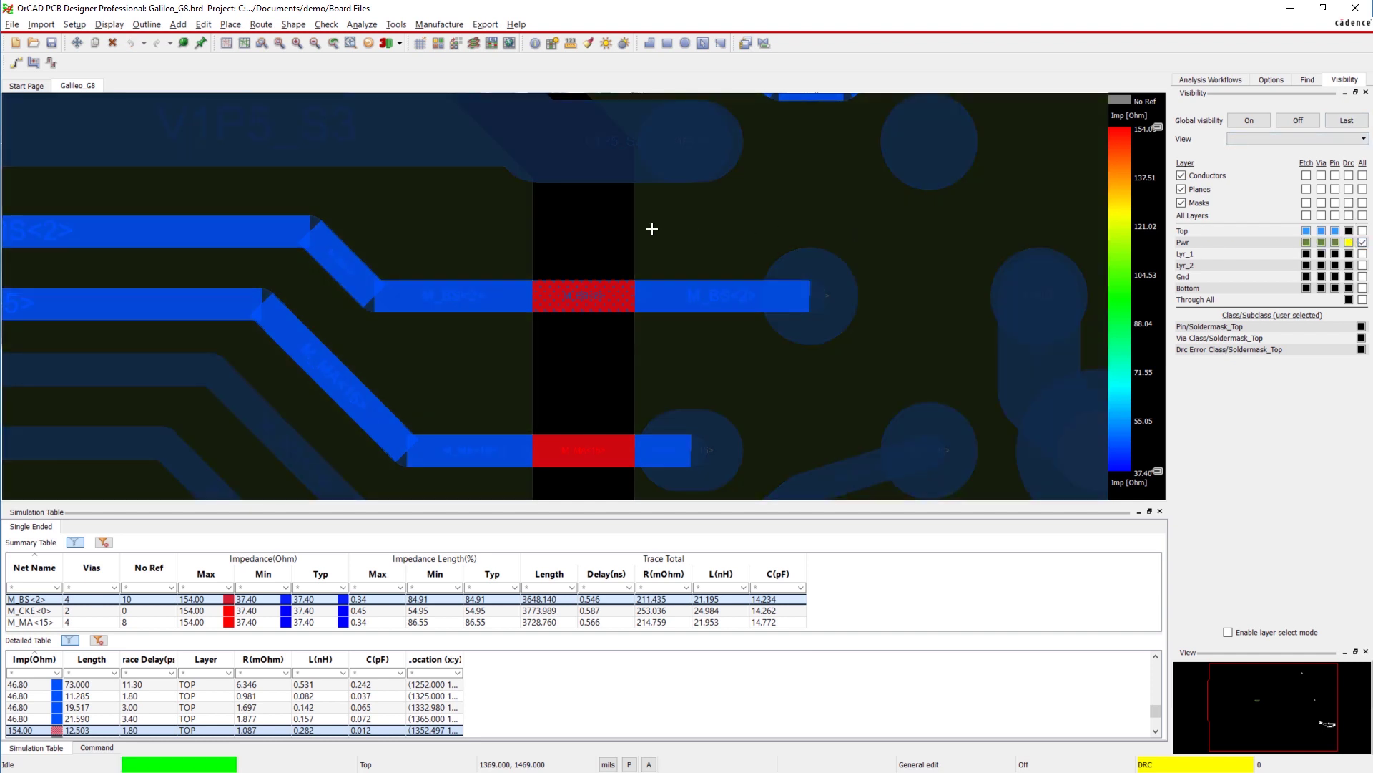
{"action": "scroll", "coordinate": [609, 228], "scroll_direction": "down", "scroll_amount": 3}
{"action": "scroll", "coordinate": [609, 229], "scroll_direction": "down", "scroll_amount": 1}
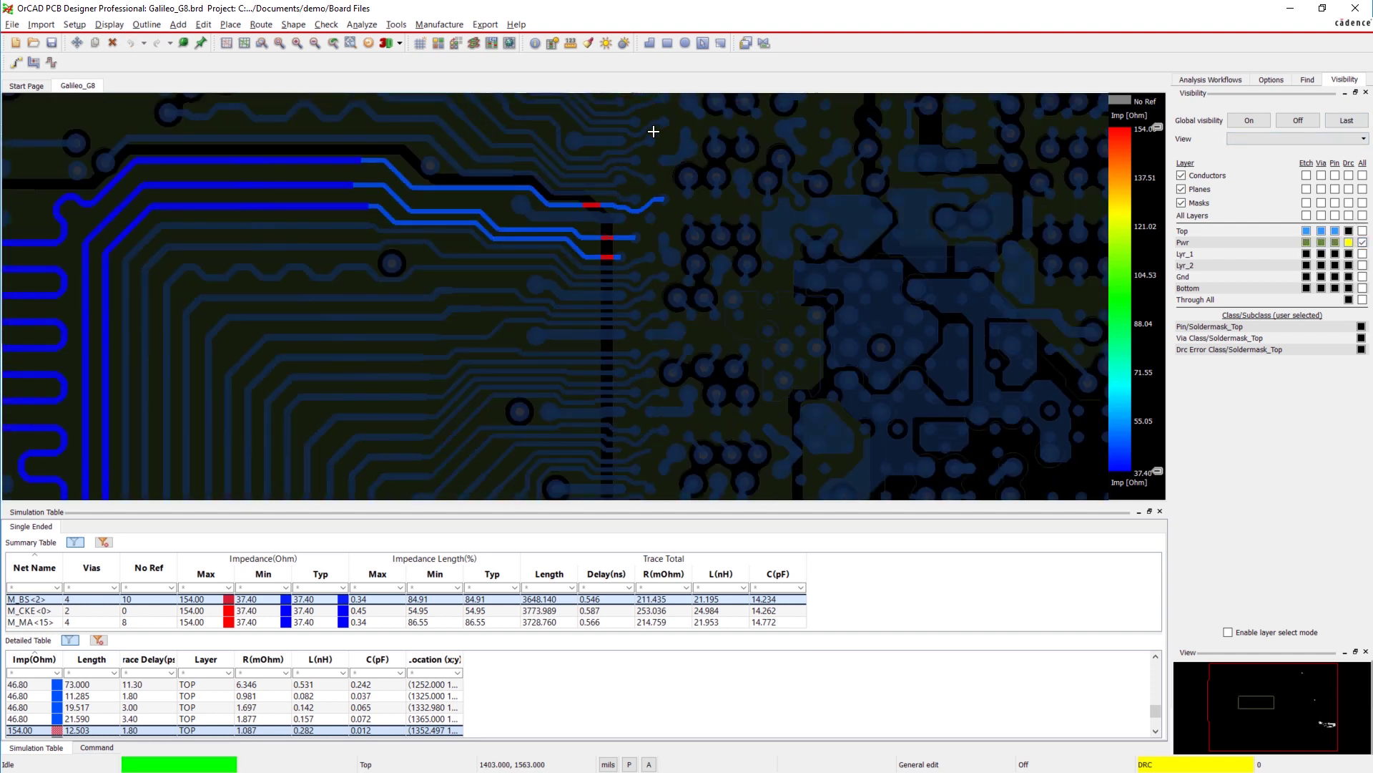
{"action": "left_click", "coordinate": [700, 46]}
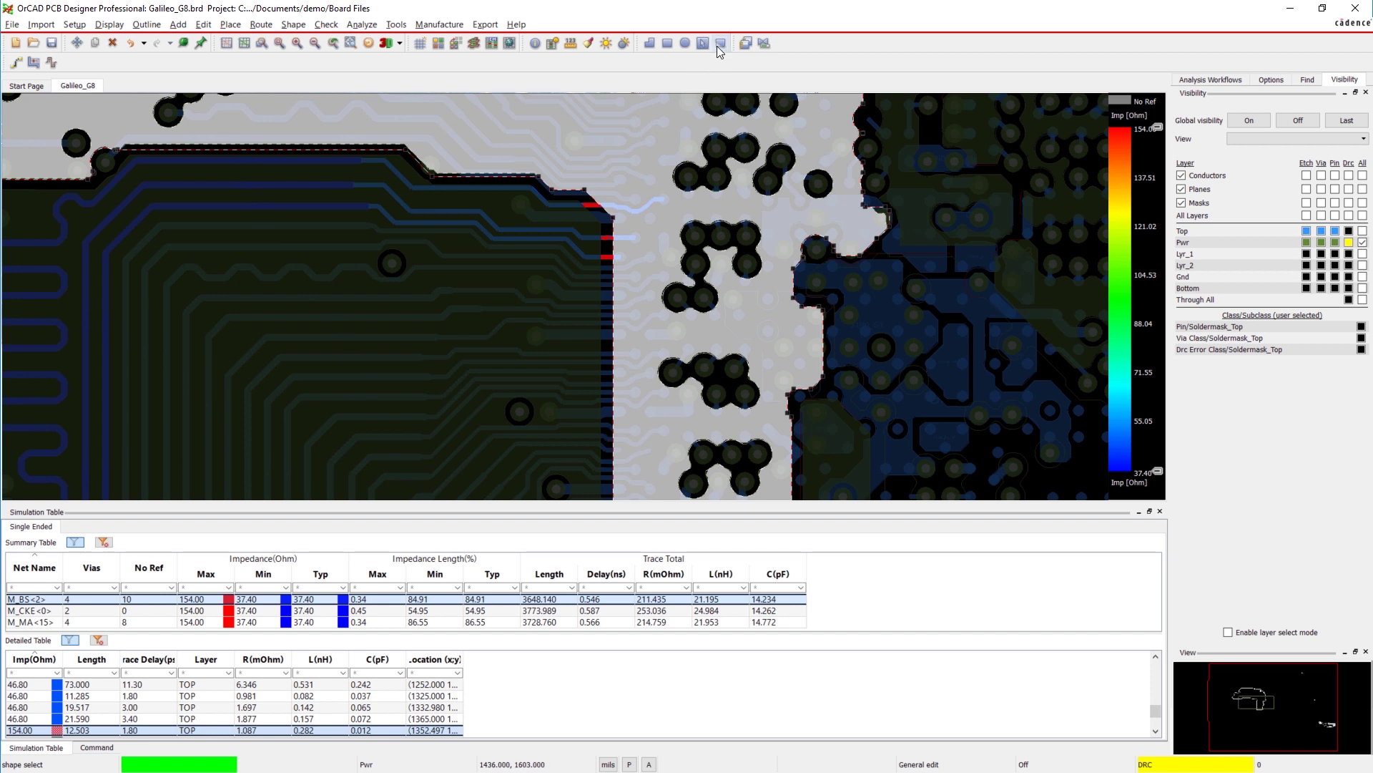
{"action": "left_click", "coordinate": [719, 45]}
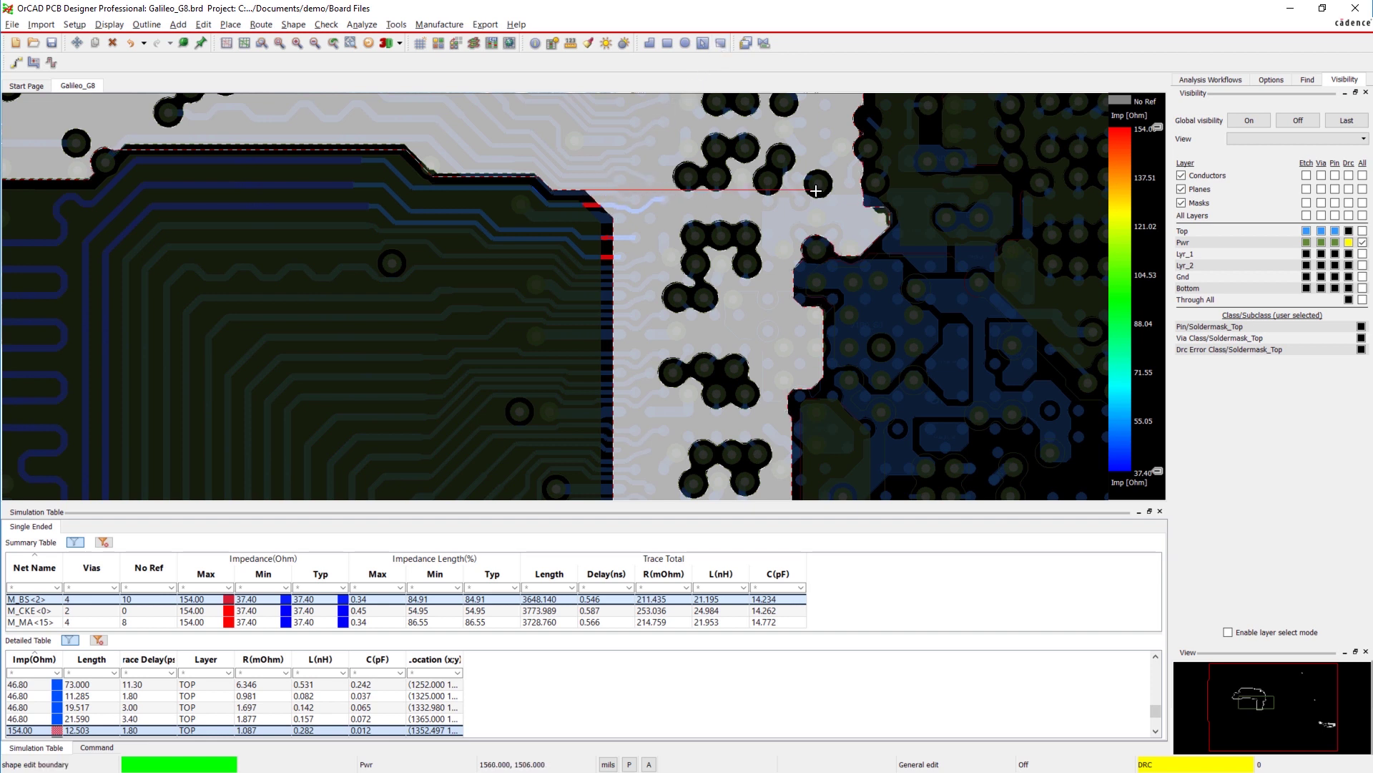
{"action": "left_click", "coordinate": [861, 190]}
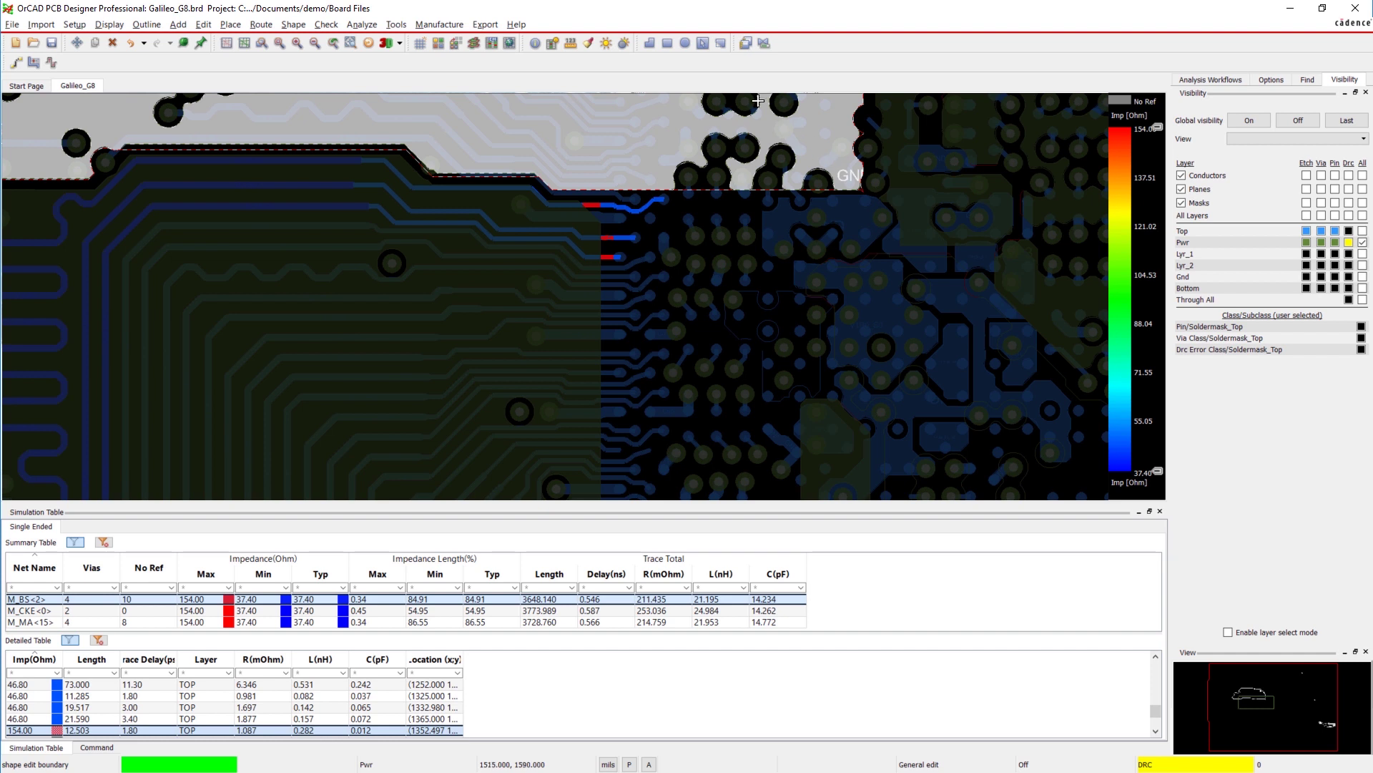
Step: Drag the Pwr plane's vertical edge rightward to cover the split
{"action": "left_click", "coordinate": [702, 45]}
{"action": "left_click", "coordinate": [563, 213]}
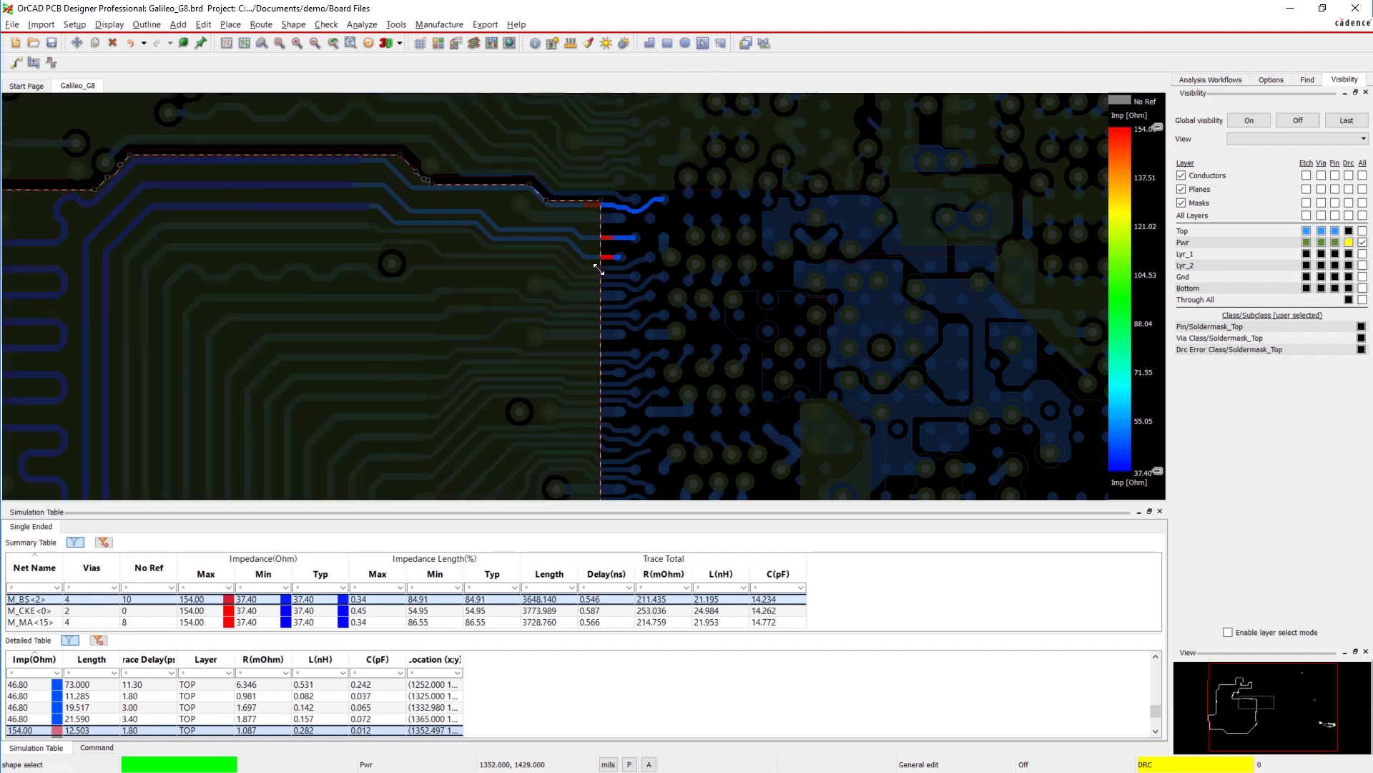
{"action": "left_click_drag", "start_coordinate": [597, 268], "coordinate": [681, 282]}
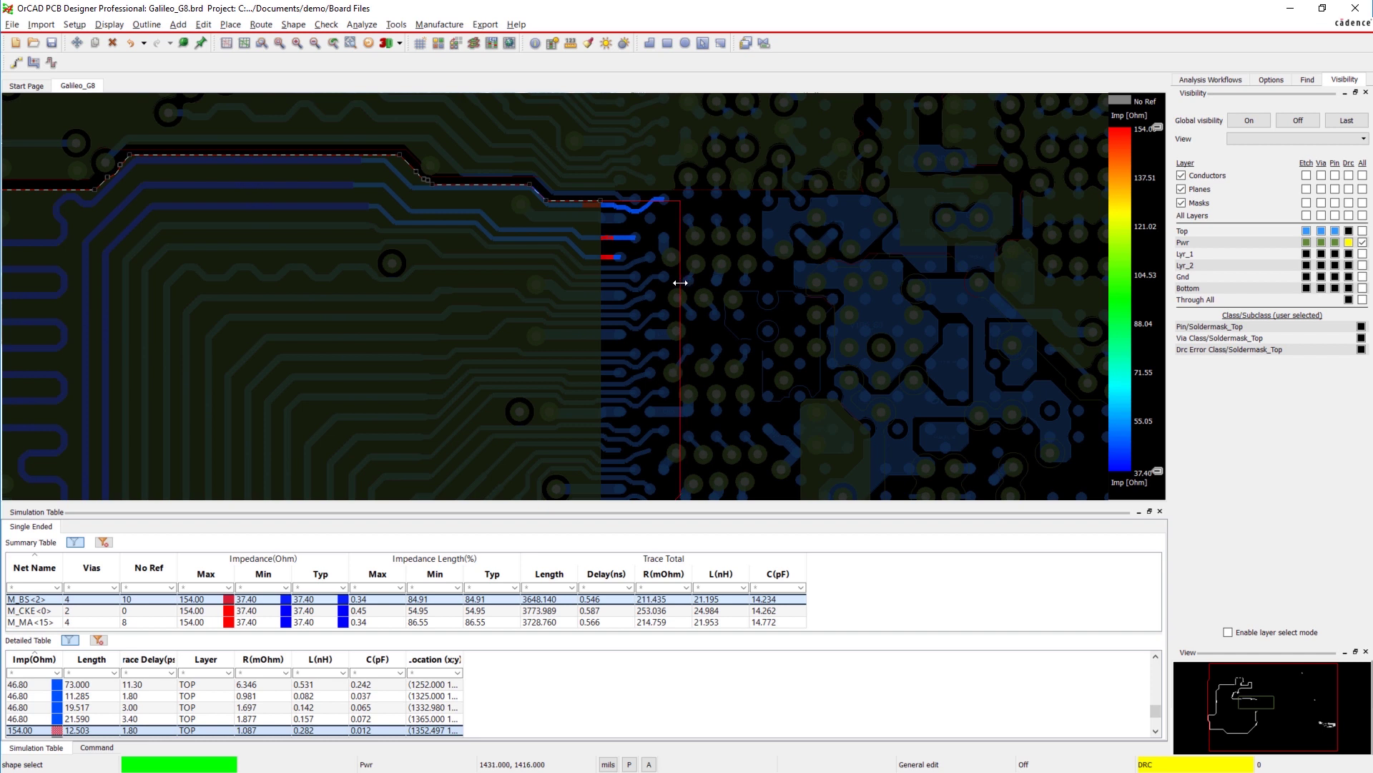
{"action": "left_click_drag", "start_coordinate": [680, 282], "coordinate": [681, 198]}
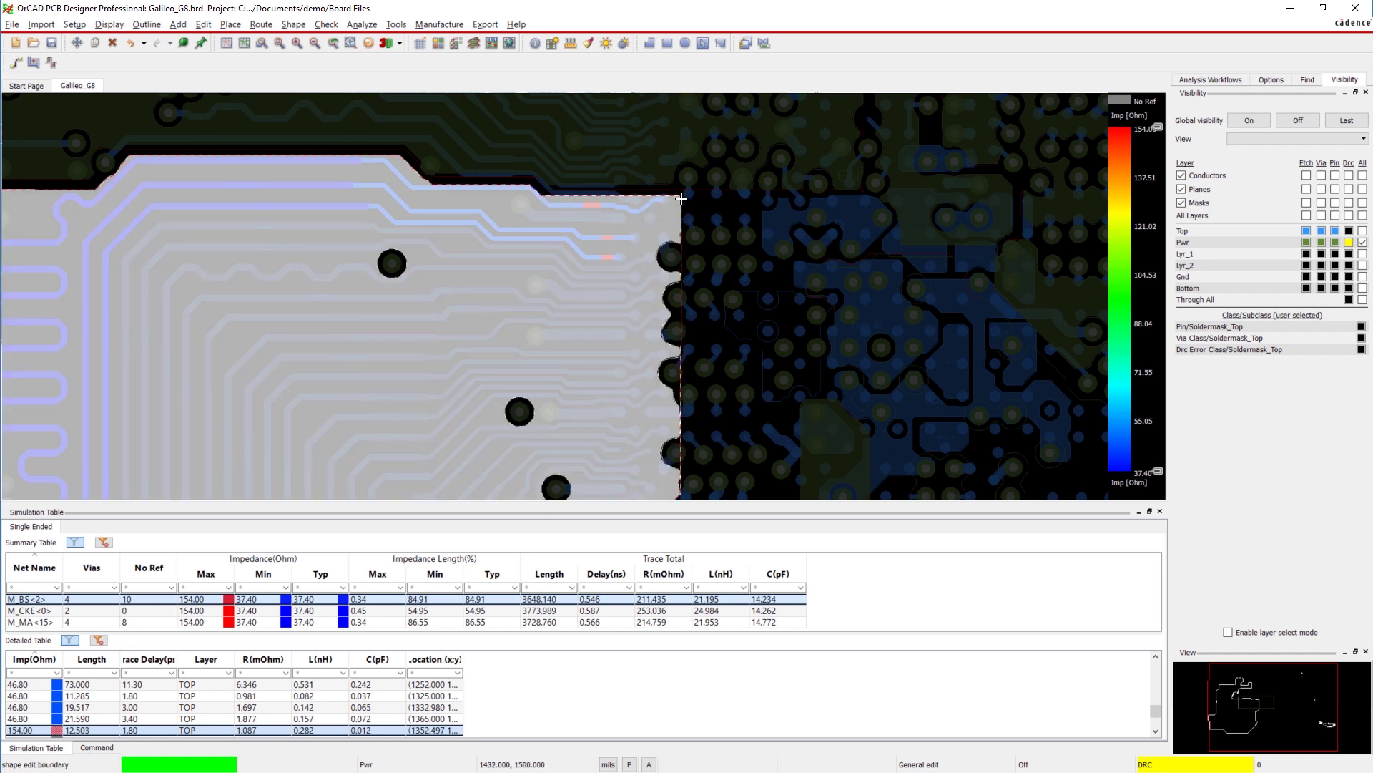
{"action": "key", "text": "F6"}
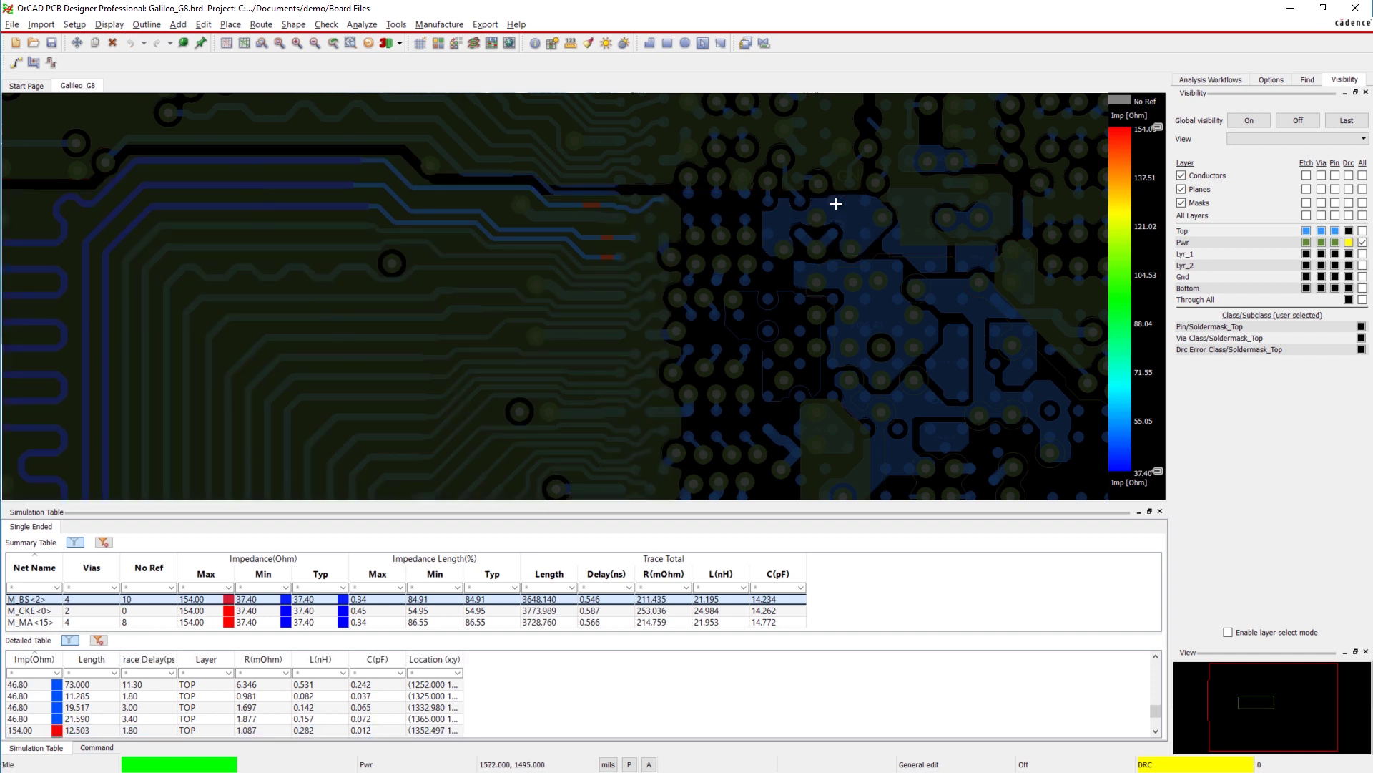
Step: Hide the Pwr layer and rerun the impedance analysis on the edited board
{"action": "left_click", "coordinate": [1361, 244]}
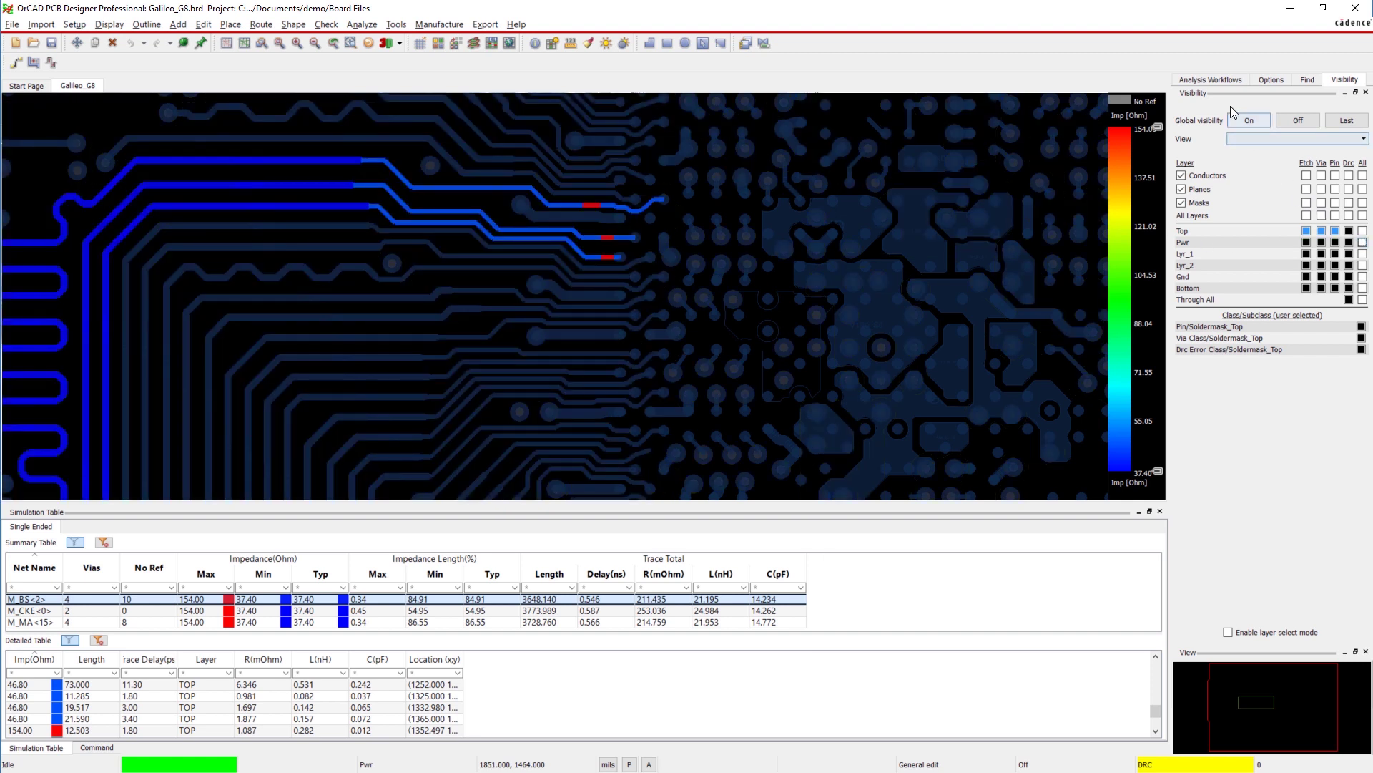
{"action": "left_click", "coordinate": [1211, 79]}
{"action": "left_click", "coordinate": [1223, 276]}
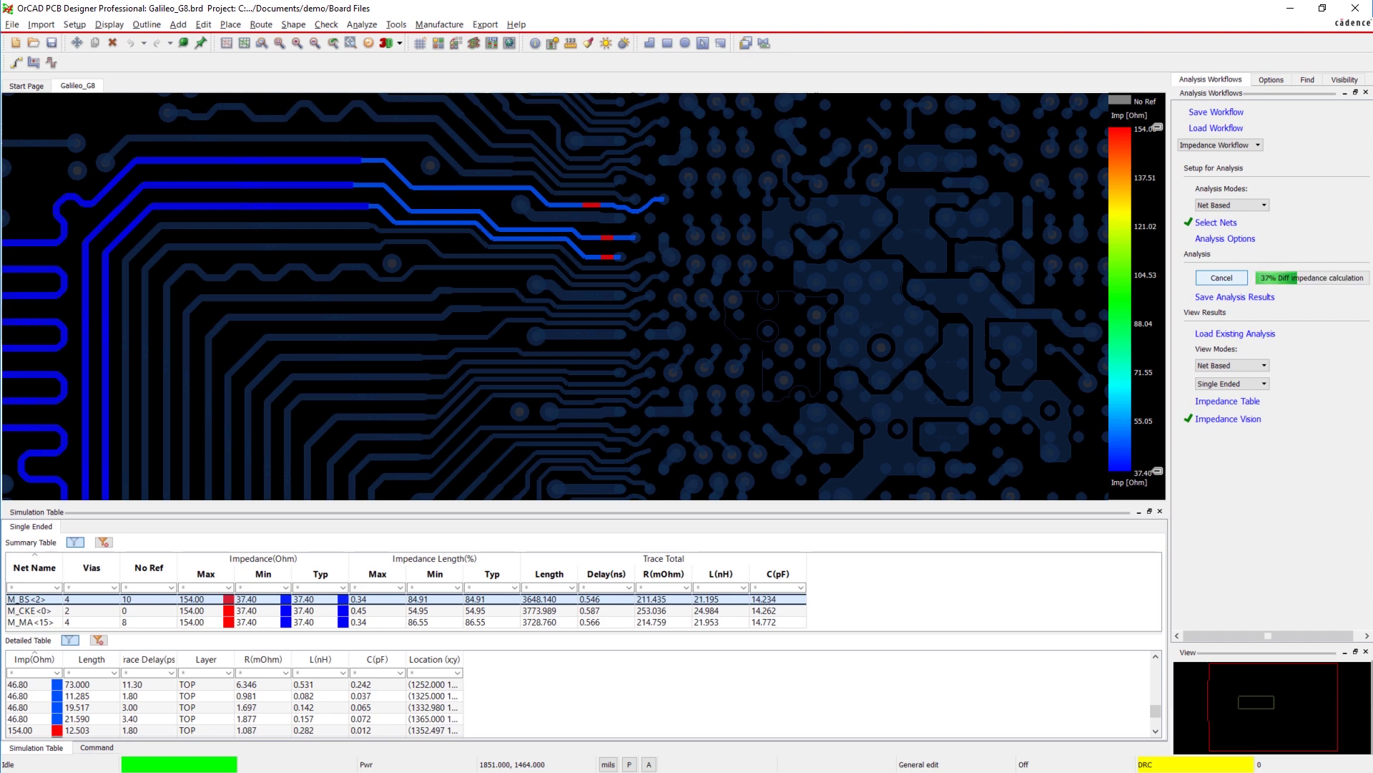
{"action": "key", "text": "Return"}
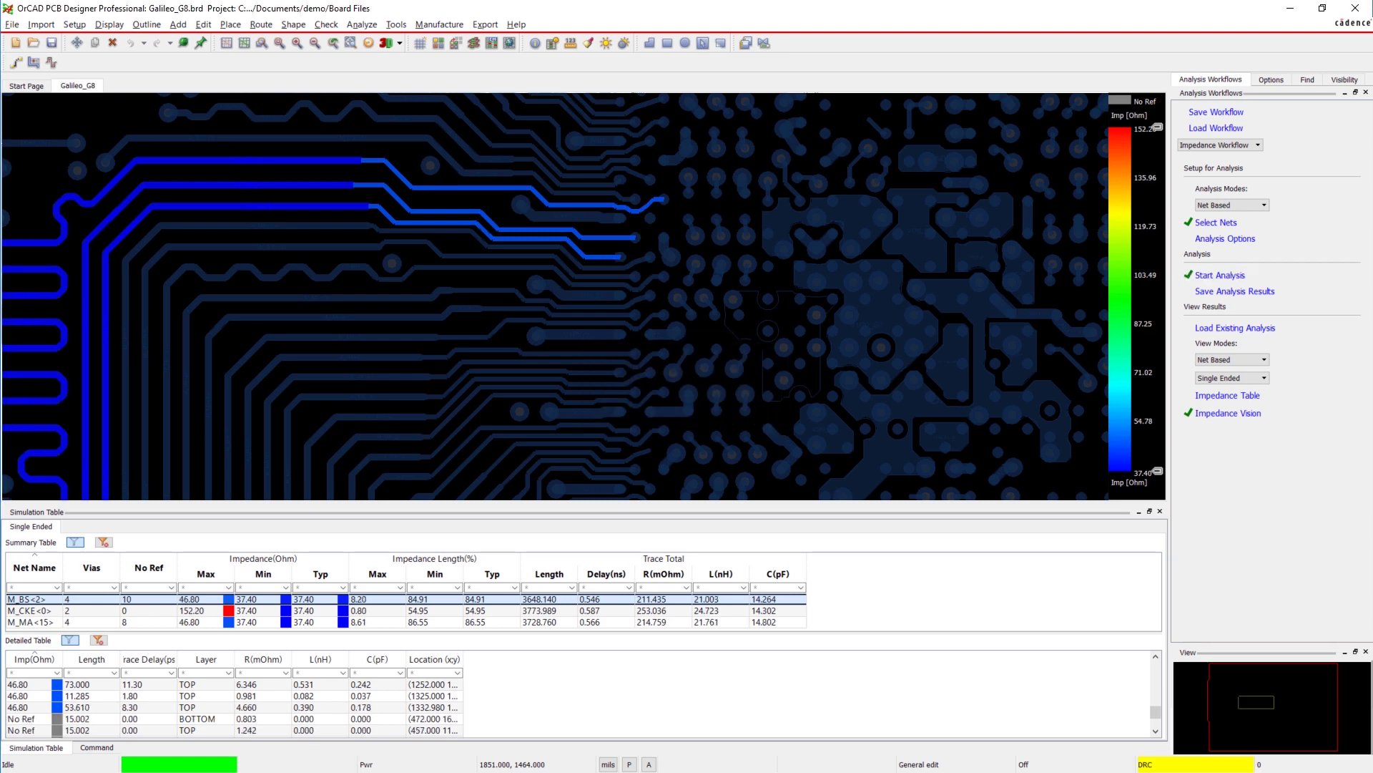